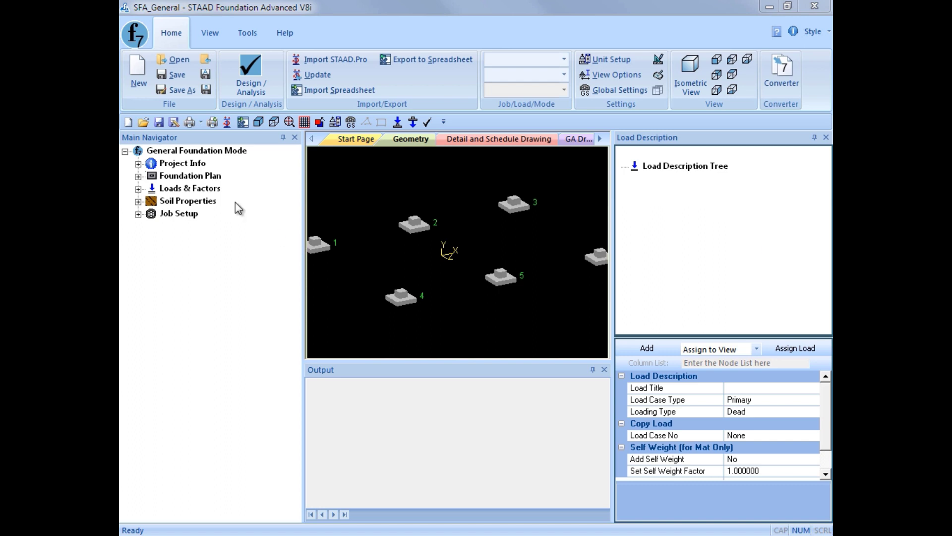
- Create a load case titled Dead Load with load case type Primary and loading type Dead
{"action": "left_click", "coordinate": [138, 189]}
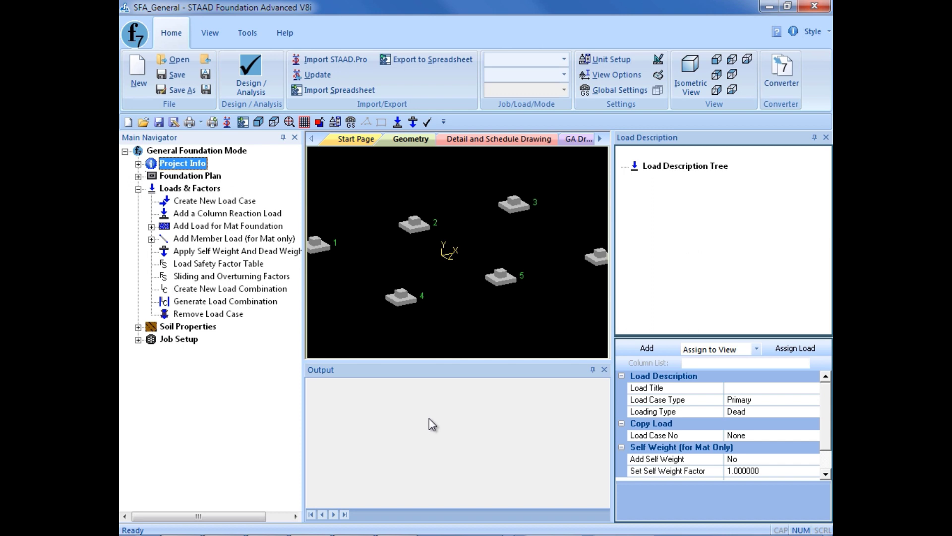
{"action": "left_click", "coordinate": [183, 205]}
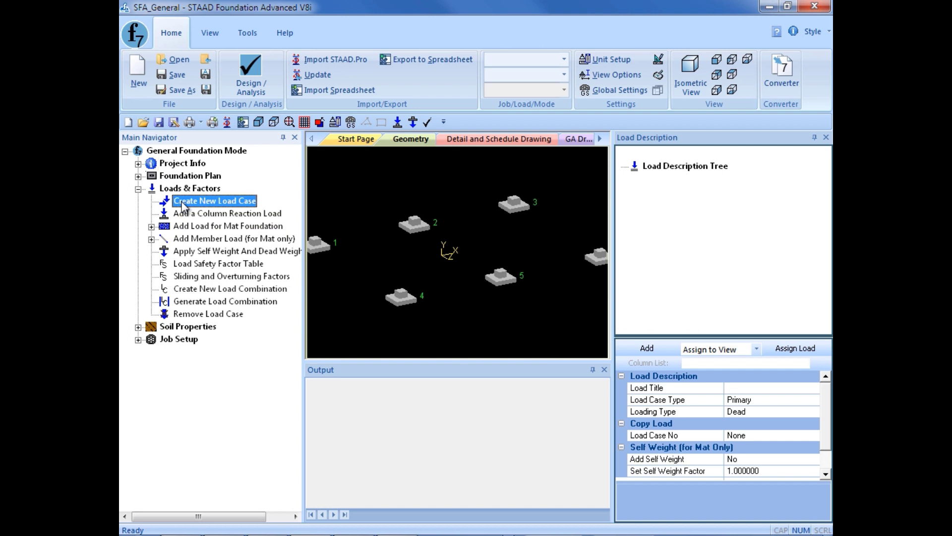
{"action": "left_click", "coordinate": [757, 387]}
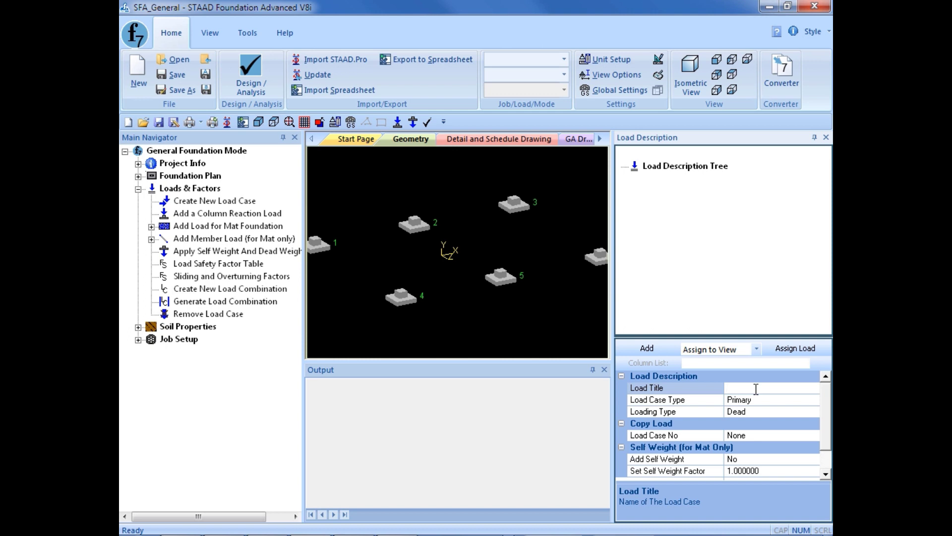
{"action": "type", "text": "Dead Load"}
{"action": "left_click", "coordinate": [768, 400]}
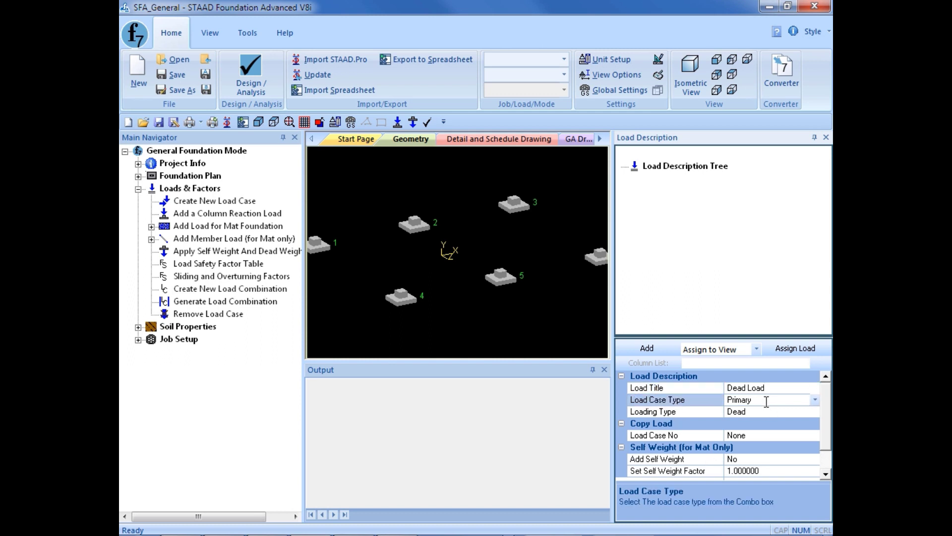
{"action": "left_click", "coordinate": [815, 399]}
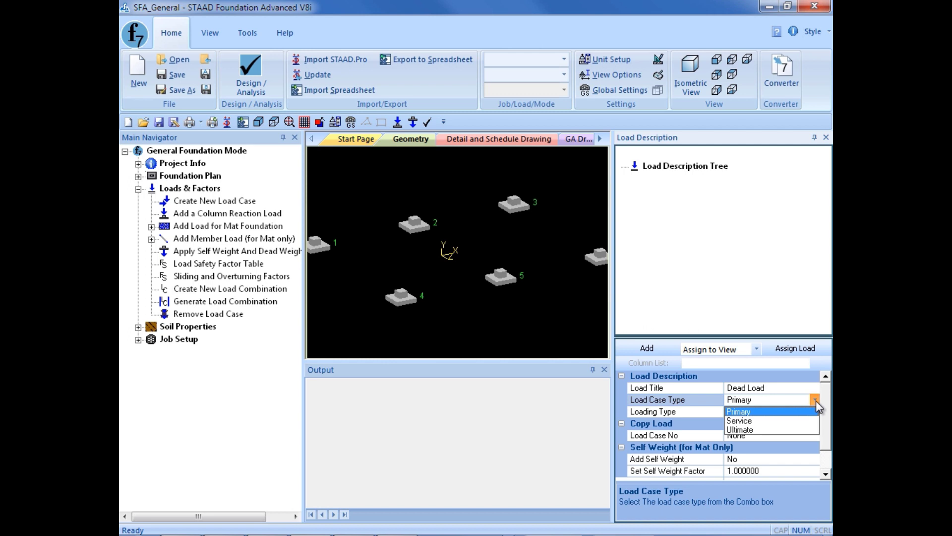
{"action": "left_click", "coordinate": [816, 400]}
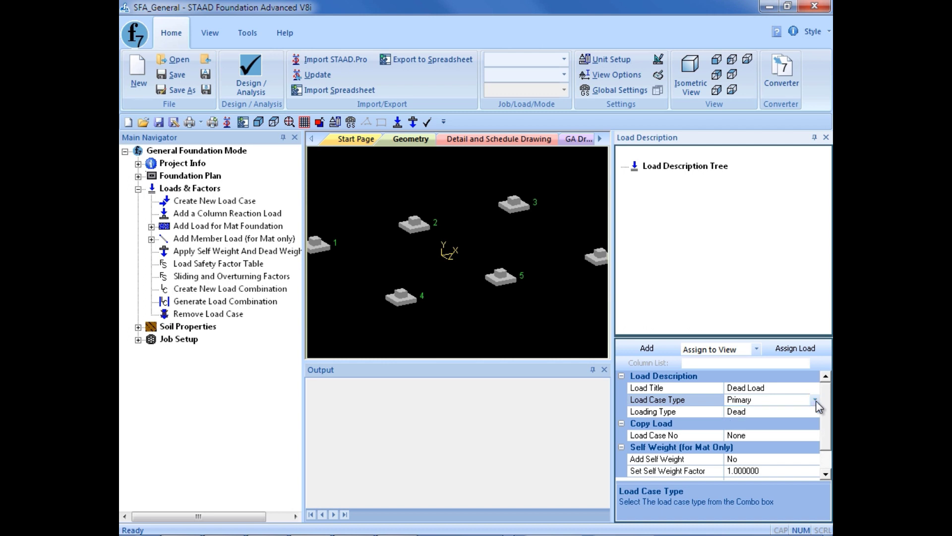
{"action": "left_click", "coordinate": [814, 412]}
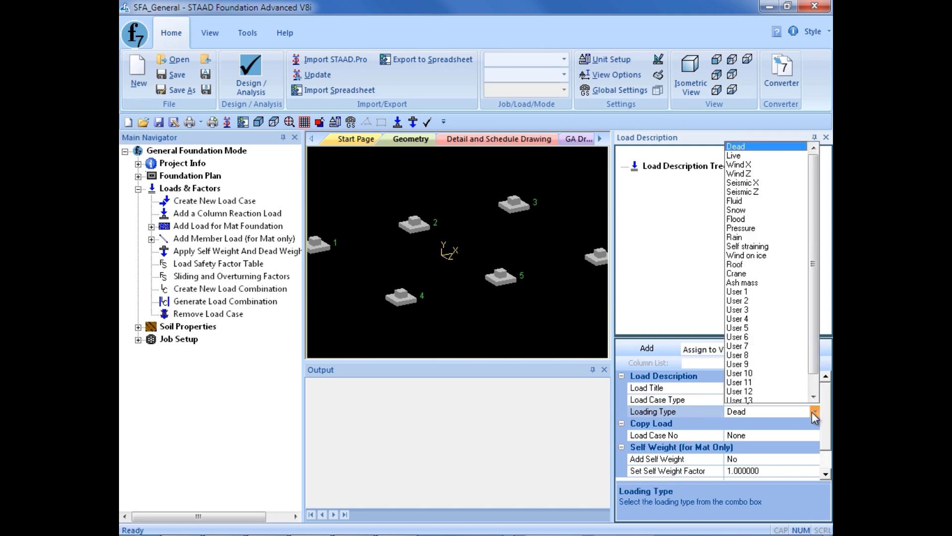
{"action": "left_click", "coordinate": [813, 412]}
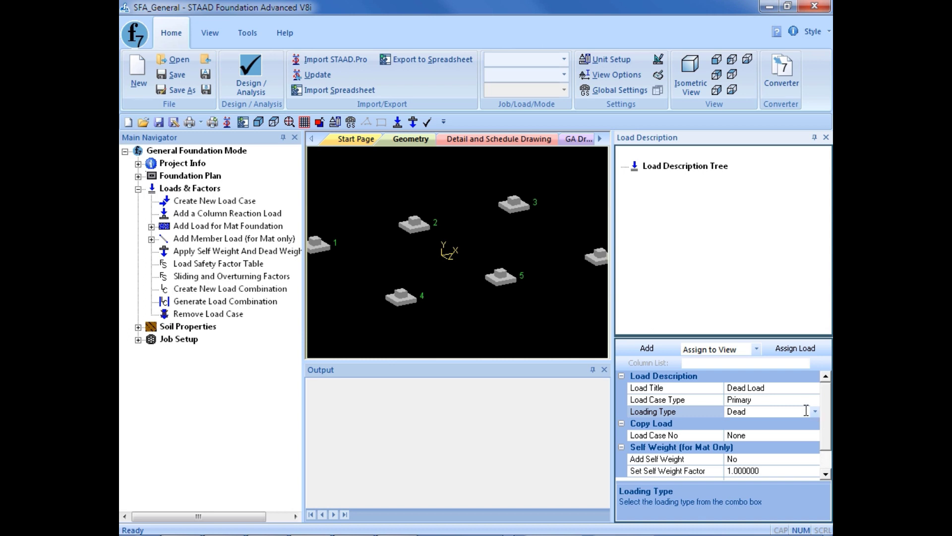
{"action": "left_click", "coordinate": [647, 350]}
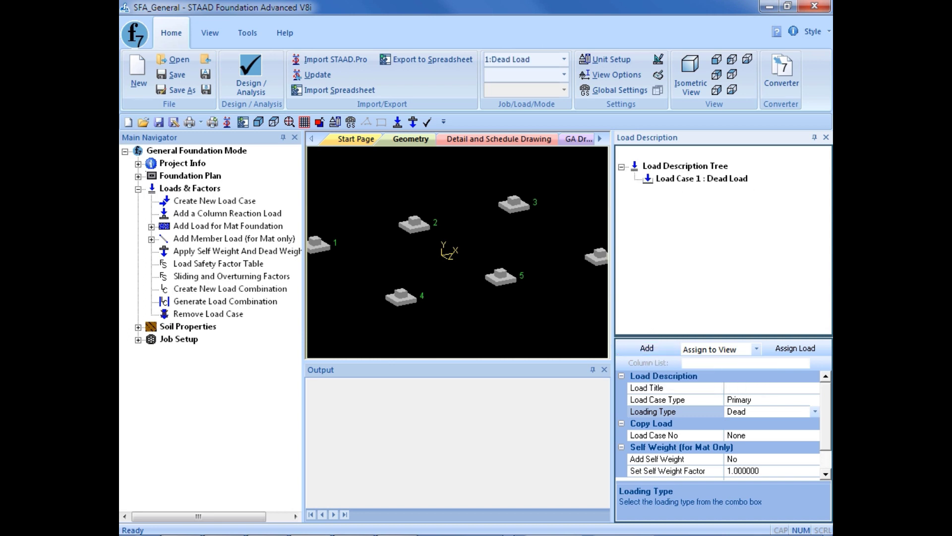
- Create a second primary load case titled Live Load with loading type Live
{"action": "left_click", "coordinate": [731, 388]}
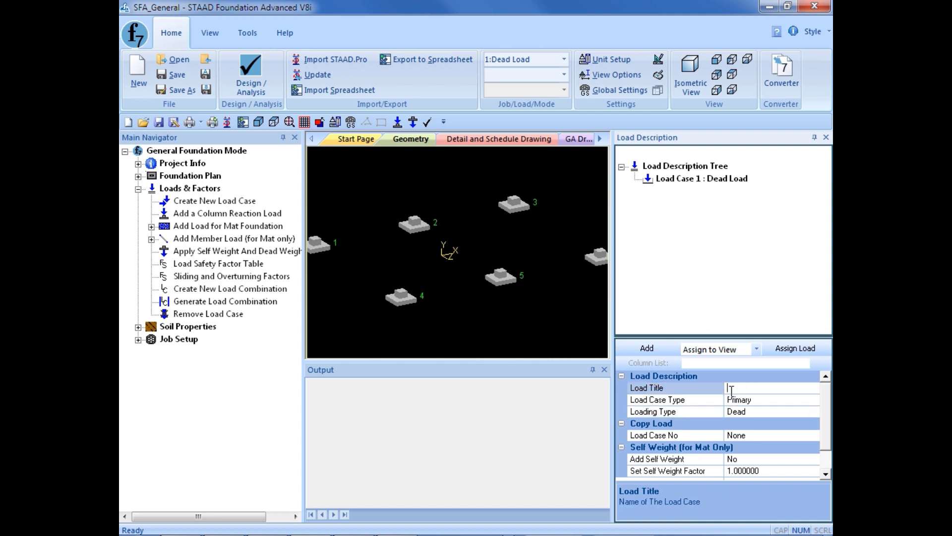
{"action": "type", "text": "Live Load"}
{"action": "left_click", "coordinate": [739, 413]}
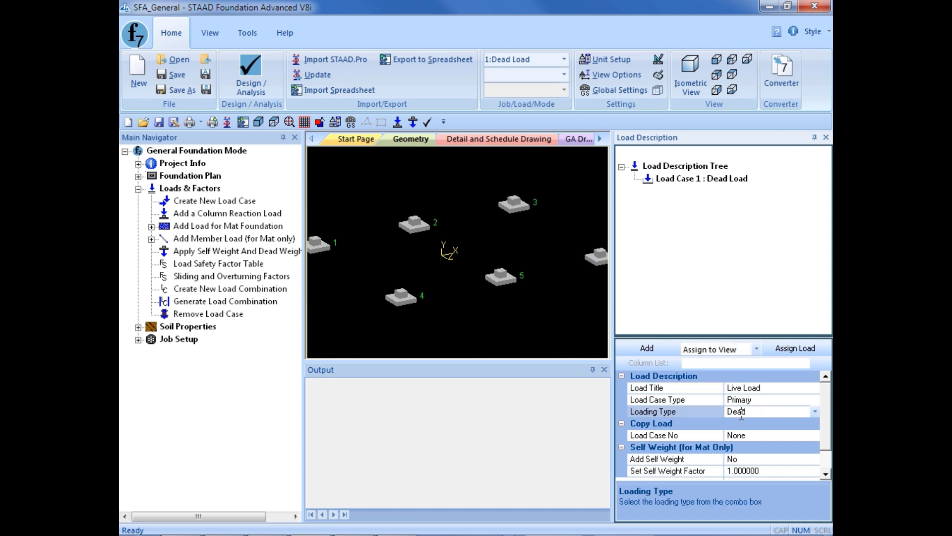
{"action": "left_click", "coordinate": [815, 413]}
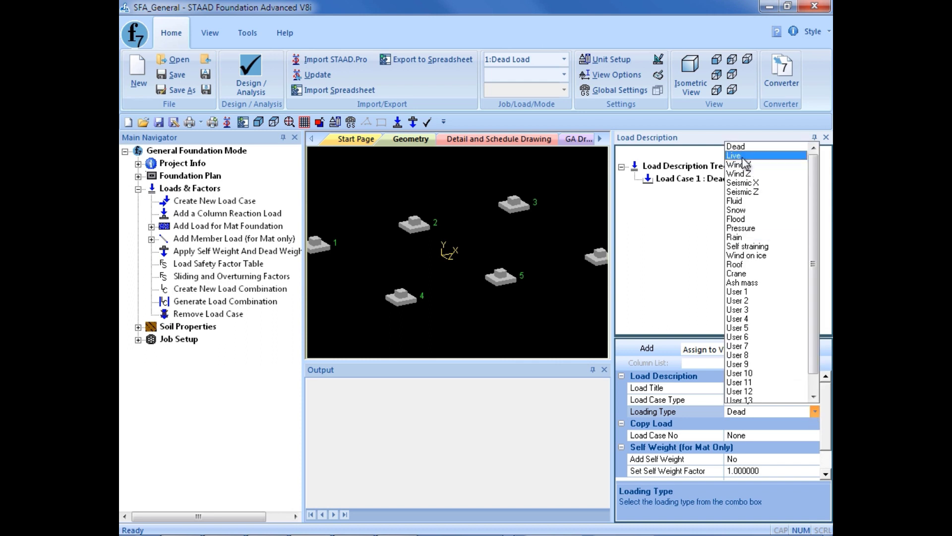
{"action": "left_click", "coordinate": [767, 156]}
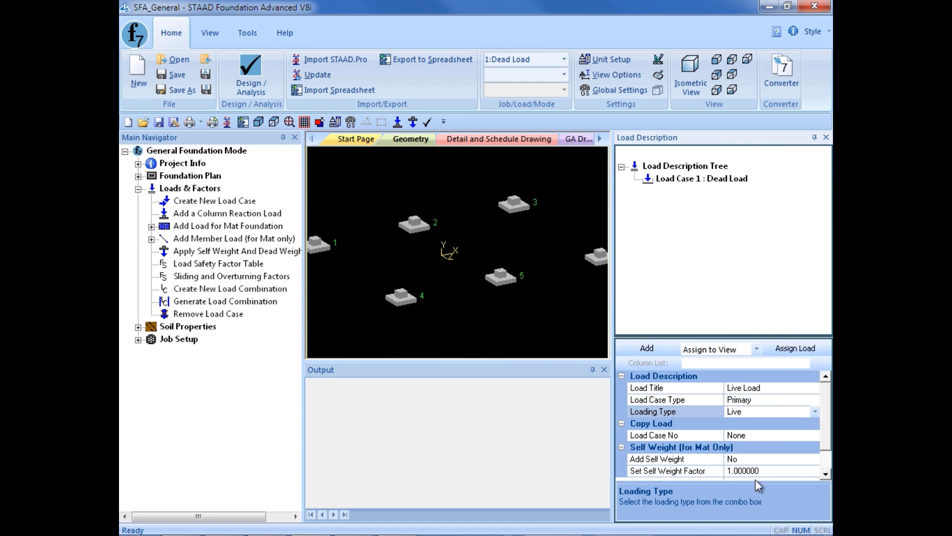
{"action": "left_click", "coordinate": [645, 349]}
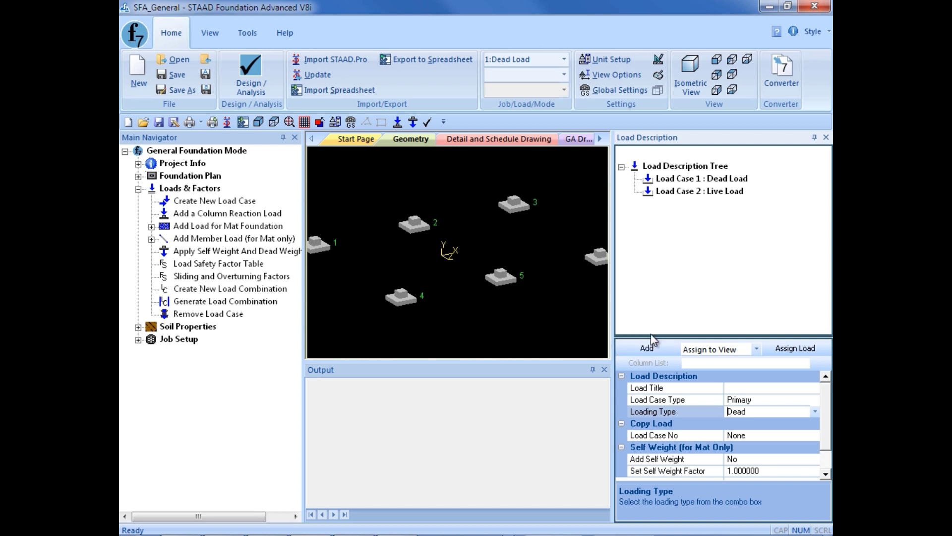
- Check the properties of the Dead Load and Live Load cases, and save the project
{"action": "left_click", "coordinate": [695, 179]}
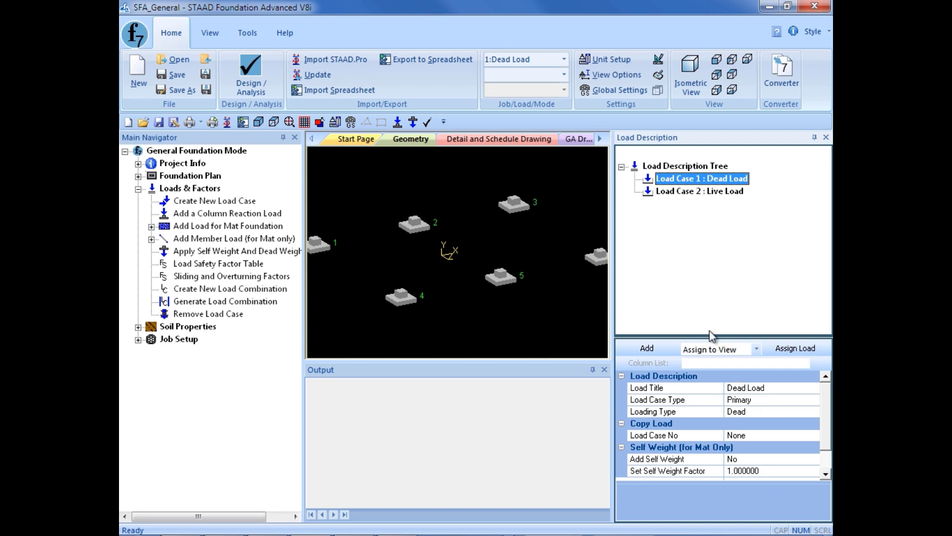
{"action": "left_click", "coordinate": [688, 192]}
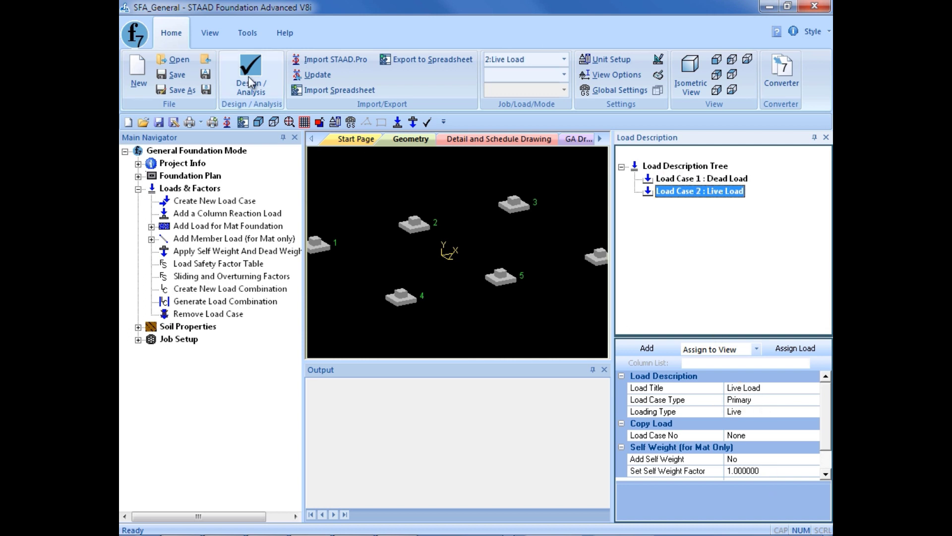
{"action": "left_click", "coordinate": [173, 76]}
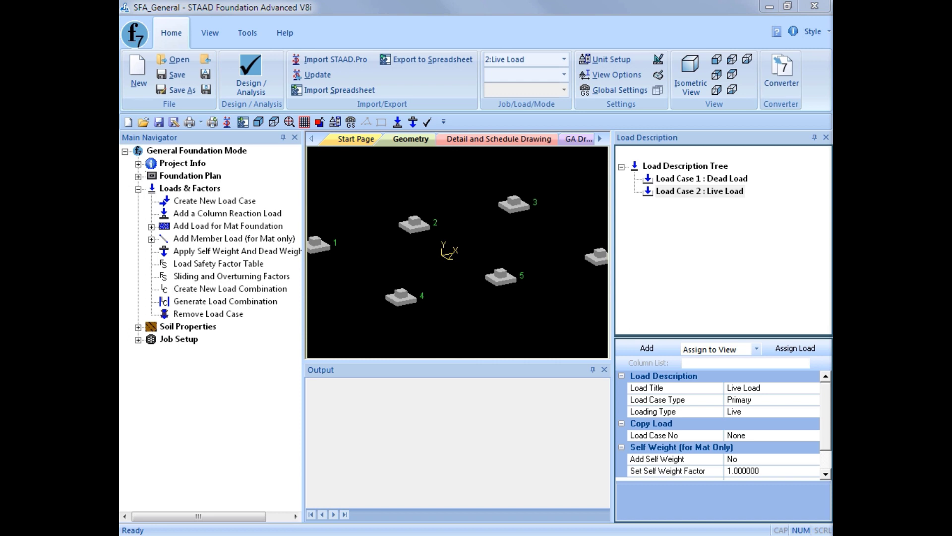
- Add a column reaction load with Fx 10 kip and Fy -50 kip to the Dead Load case
{"action": "left_click", "coordinate": [675, 180]}
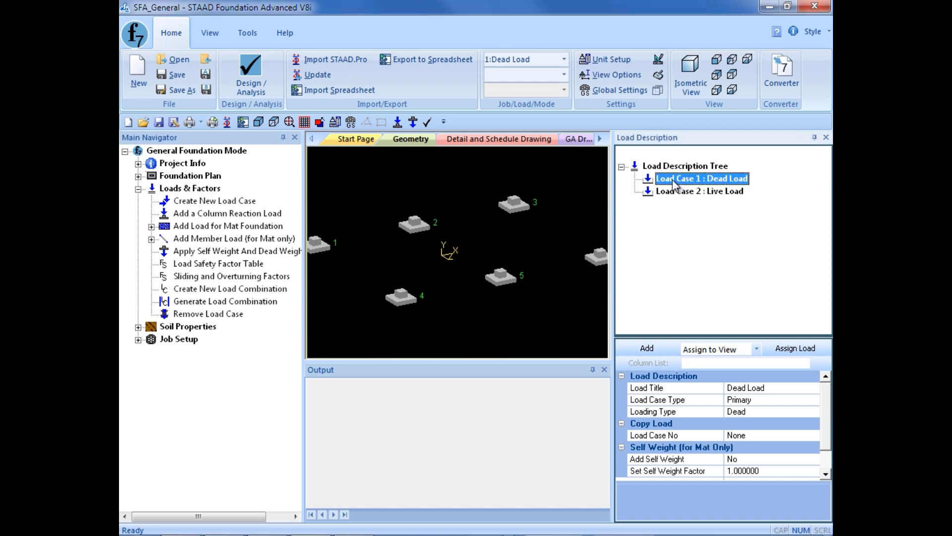
{"action": "right_click", "coordinate": [672, 182]}
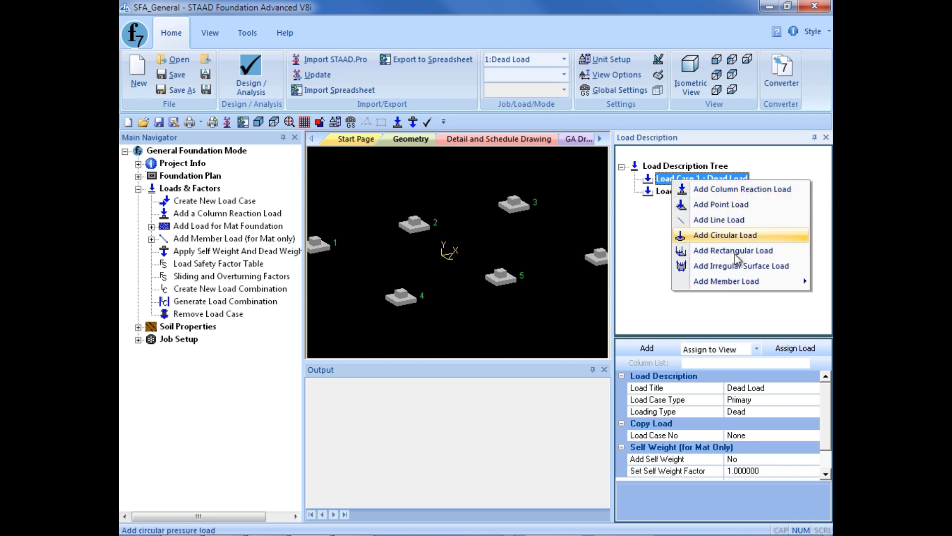
{"action": "mouse_move", "coordinate": [738, 282]}
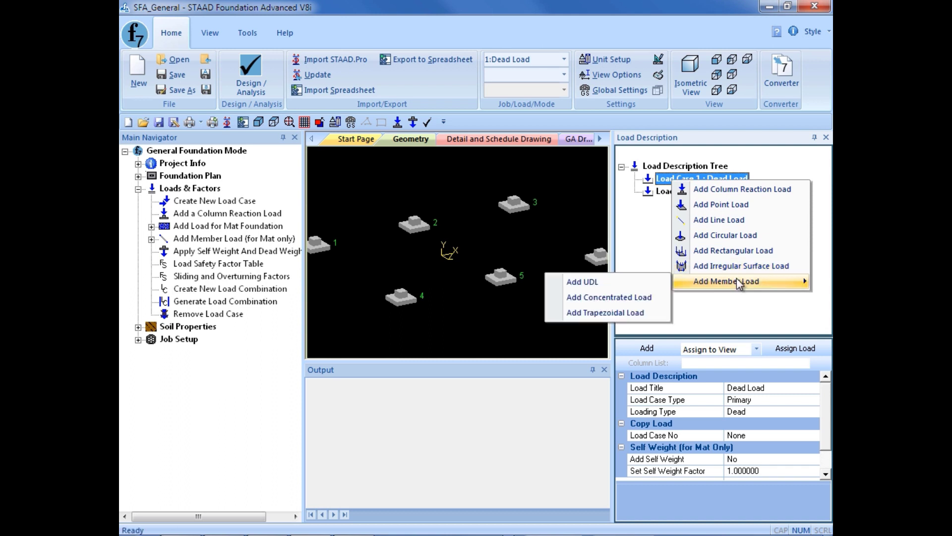
{"action": "left_click", "coordinate": [716, 191]}
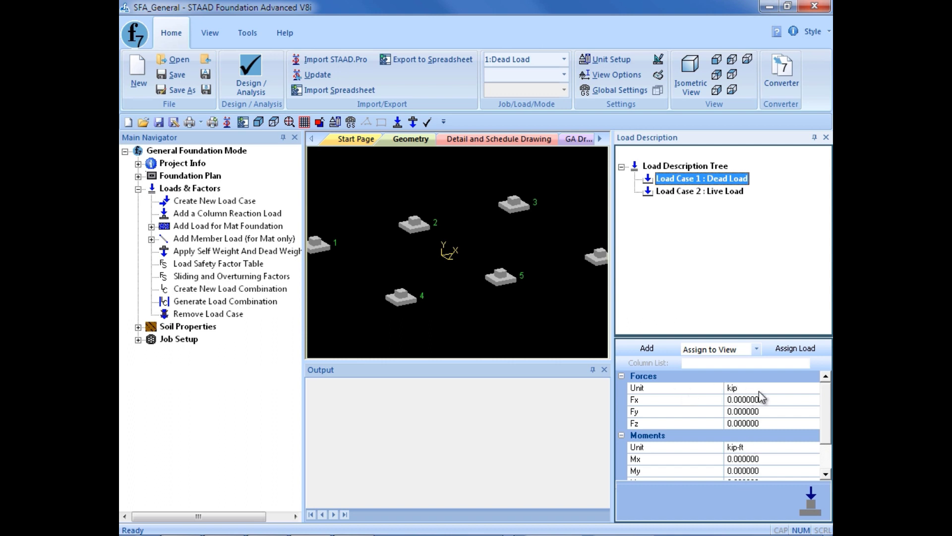
{"action": "left_click", "coordinate": [786, 400]}
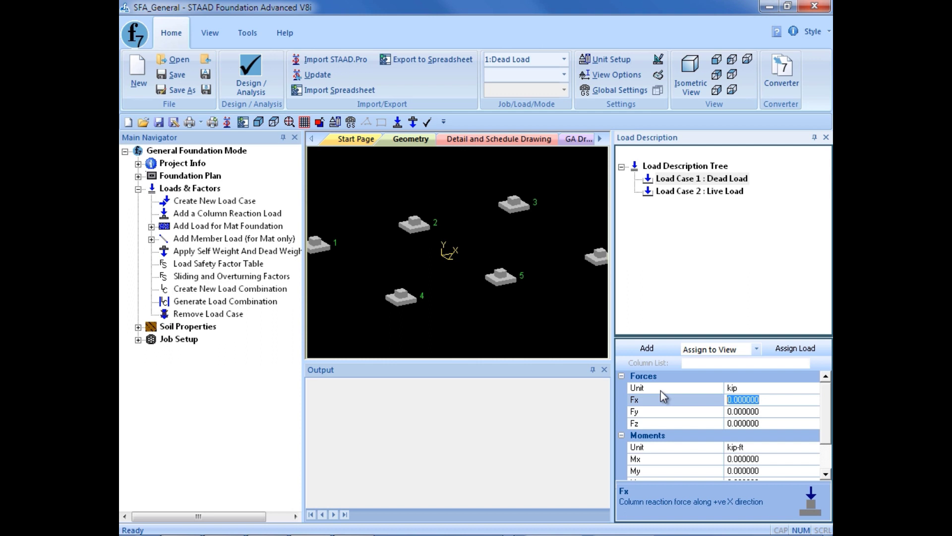
{"action": "type", "text": "10"}
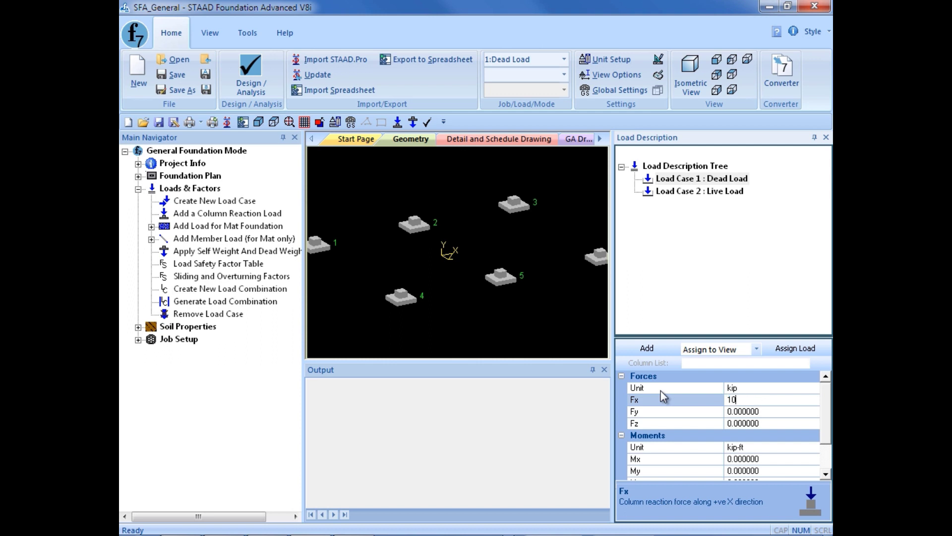
{"action": "left_click", "coordinate": [771, 411]}
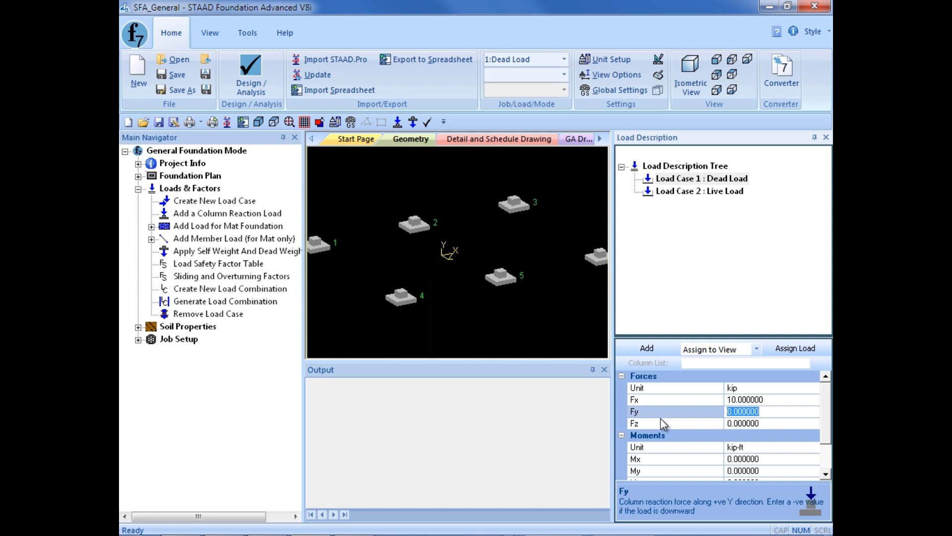
{"action": "type", "text": "-50"}
{"action": "left_click", "coordinate": [760, 400]}
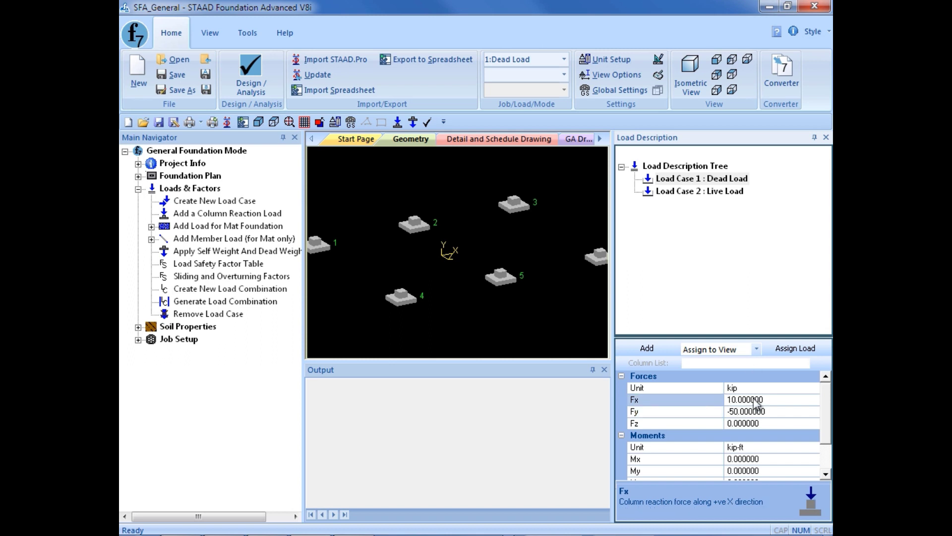
{"action": "left_click", "coordinate": [648, 349]}
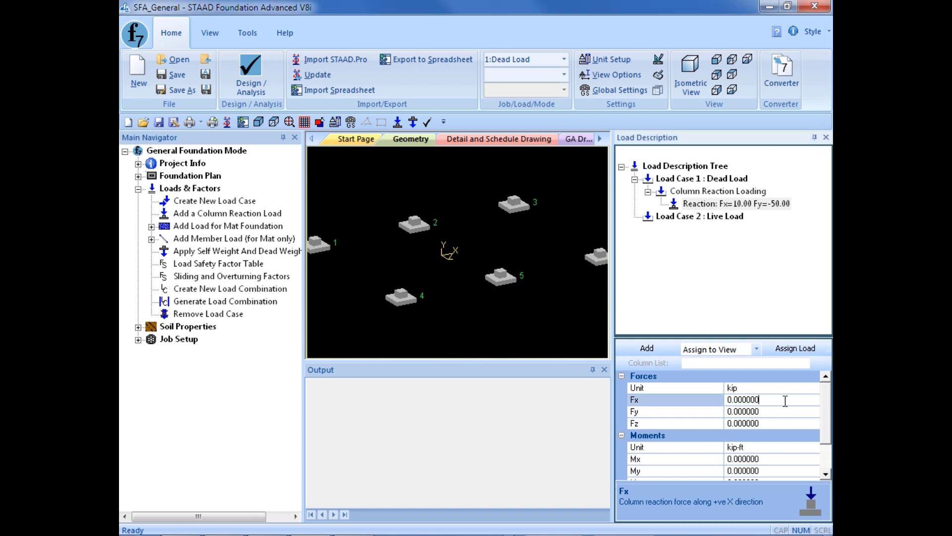
- Add a second column reaction load with Fx 10 kip and Fy -200 kip to the Dead Load case
{"action": "left_click", "coordinate": [667, 405]}
{"action": "type", "text": "10"}
{"action": "left_click", "coordinate": [773, 411]}
{"action": "key", "text": "shift+Home"}
{"action": "type", "text": "-200"}
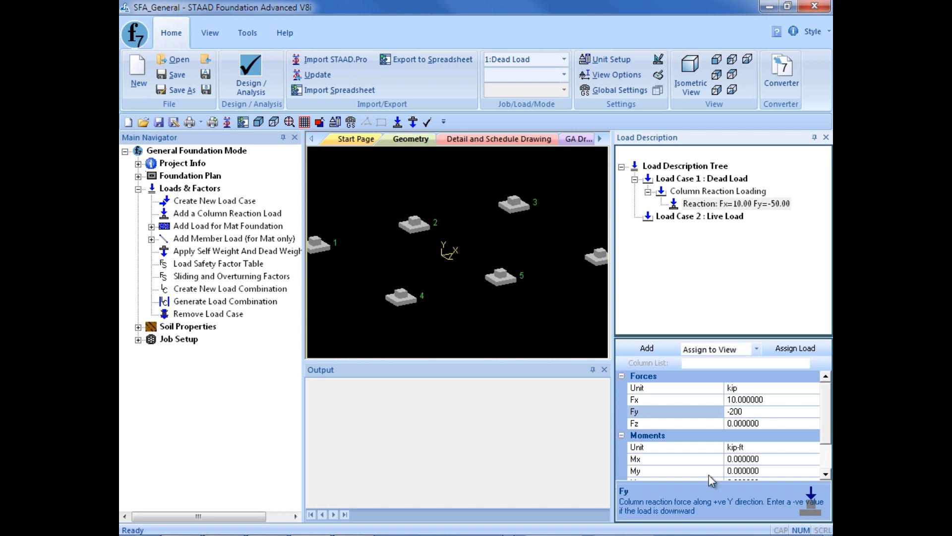
{"action": "left_click", "coordinate": [738, 399]}
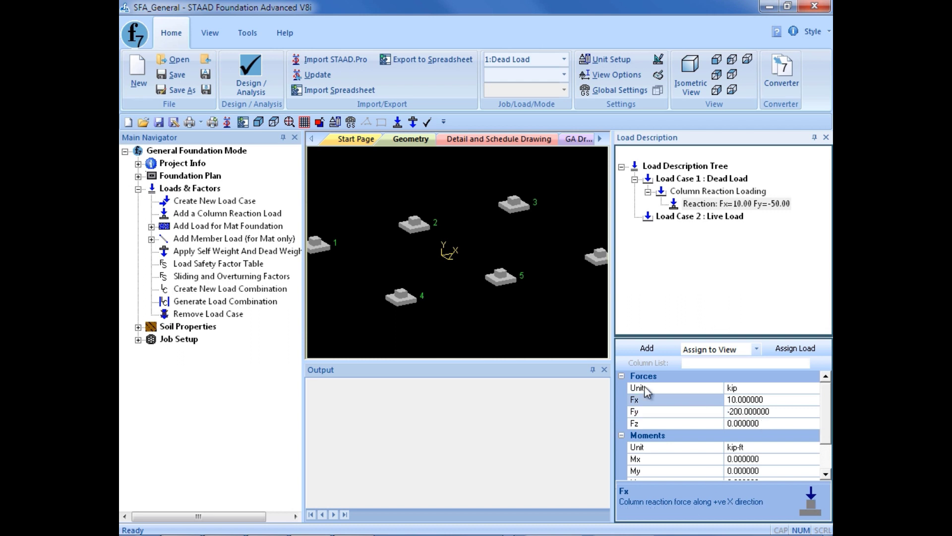
{"action": "left_click", "coordinate": [641, 348]}
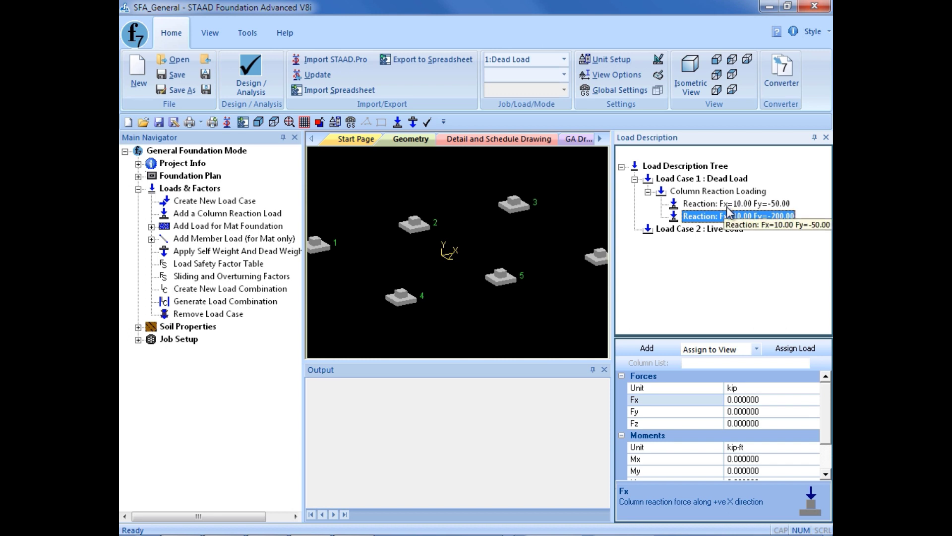
- Add a column reaction load with Fy -100 kip to the Live Load case, and expand the Dead Load case's reactions in the load tree
{"action": "right_click", "coordinate": [672, 231]}
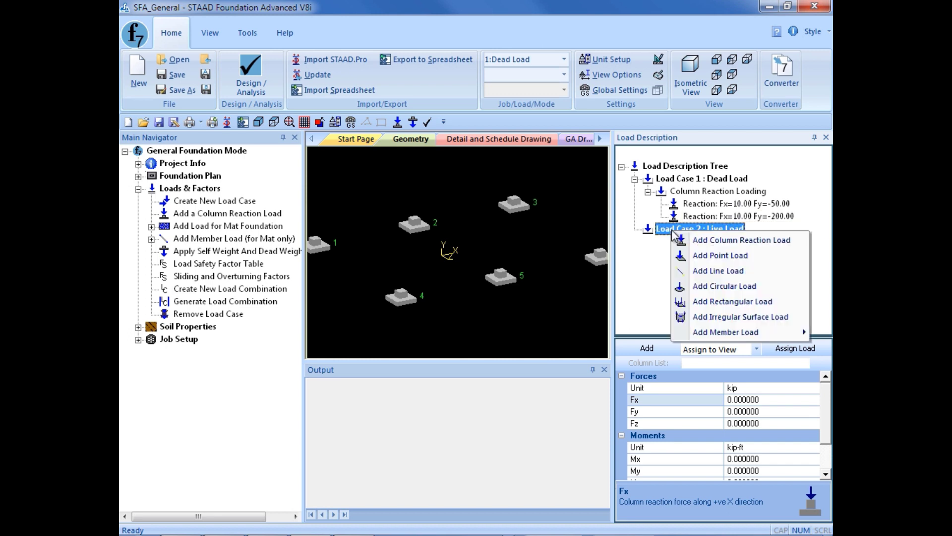
{"action": "left_click", "coordinate": [708, 243]}
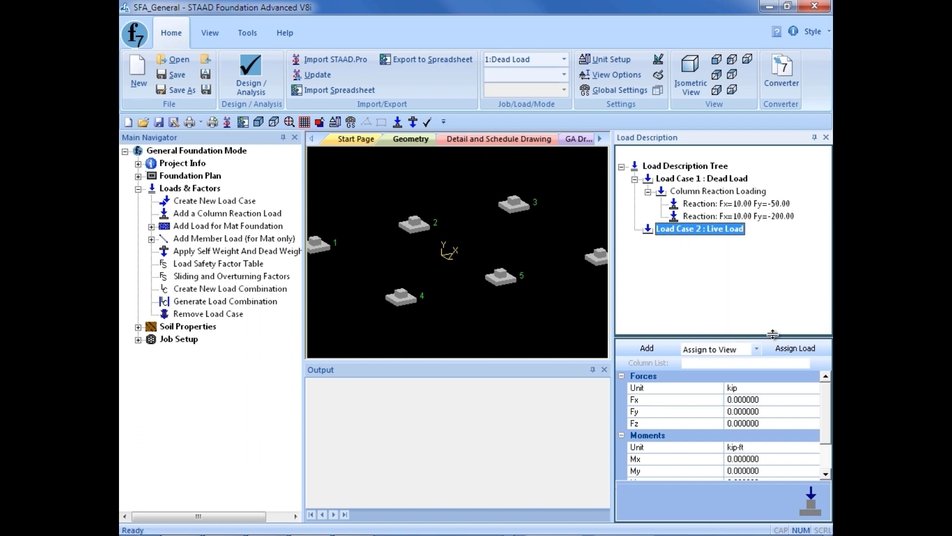
{"action": "left_click", "coordinate": [775, 410]}
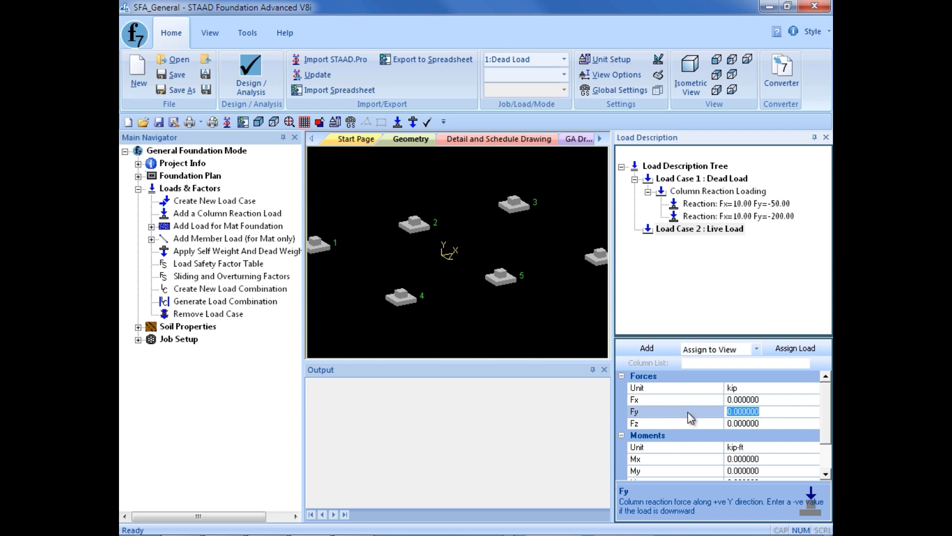
{"action": "type", "text": "-100"}
{"action": "left_click", "coordinate": [738, 400]}
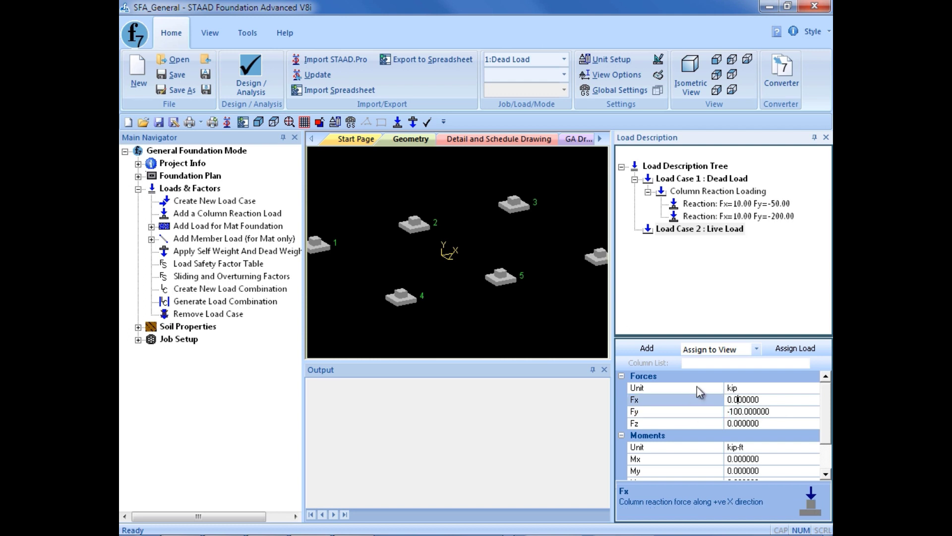
{"action": "left_click", "coordinate": [648, 350]}
{"action": "left_click", "coordinate": [665, 375]}
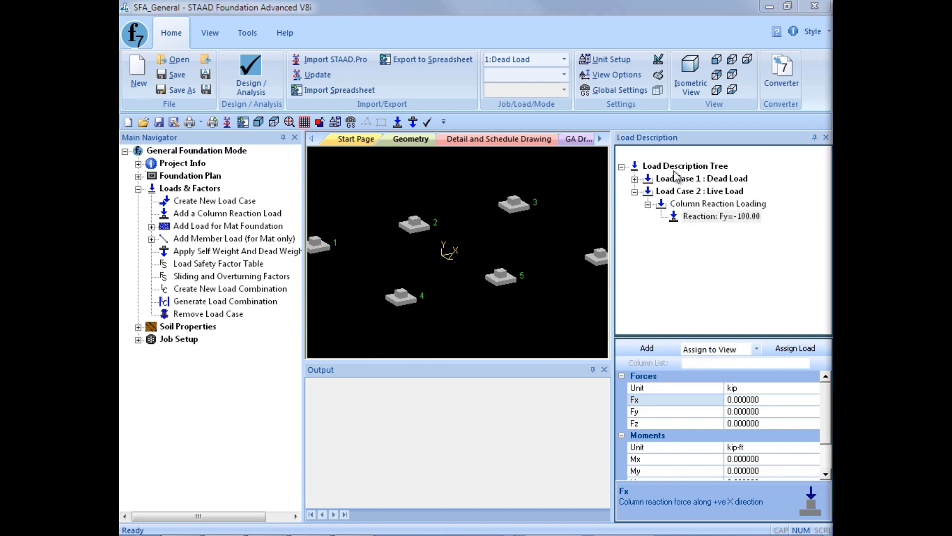
{"action": "left_click", "coordinate": [635, 179]}
{"action": "left_click", "coordinate": [653, 193]}
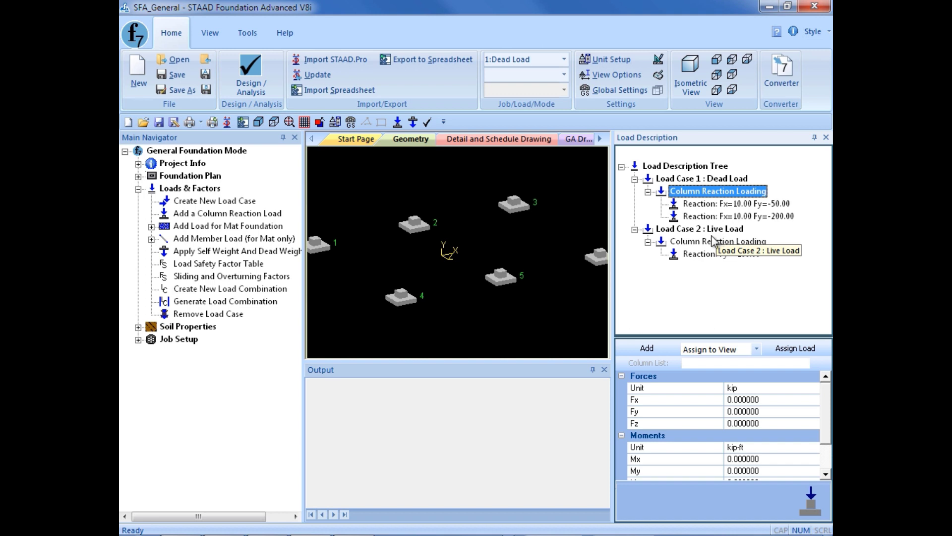
- Assign the Dead Load reaction of Fx 10 kip and Fy -50 kip to the selected columns 1, 2, 4 and 5
{"action": "left_click", "coordinate": [701, 204]}
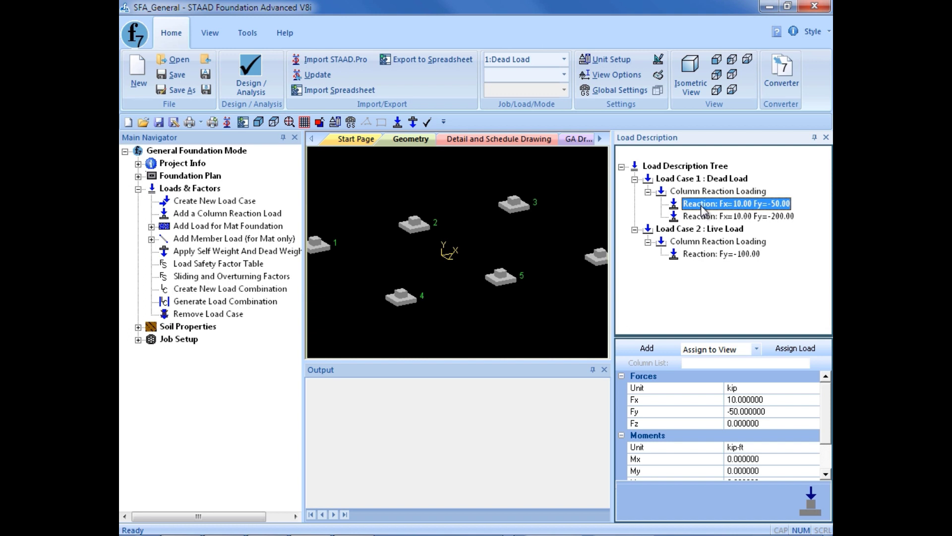
{"action": "left_click", "coordinate": [314, 242]}
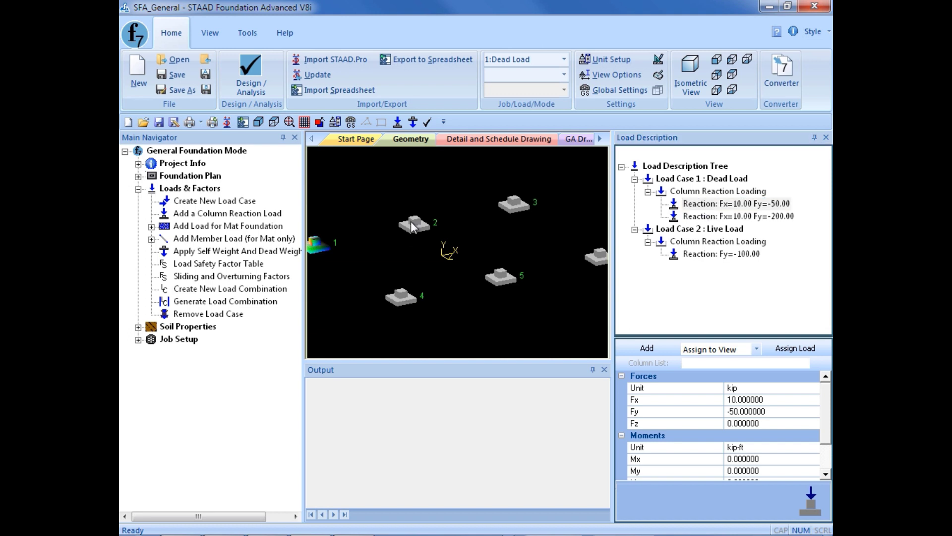
{"action": "left_click", "coordinate": [502, 277]}
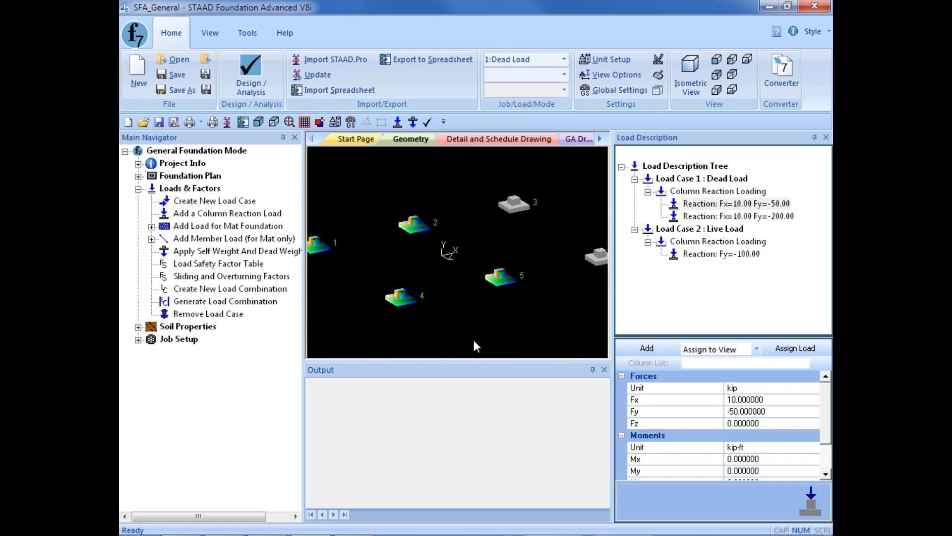
{"action": "left_click", "coordinate": [757, 348]}
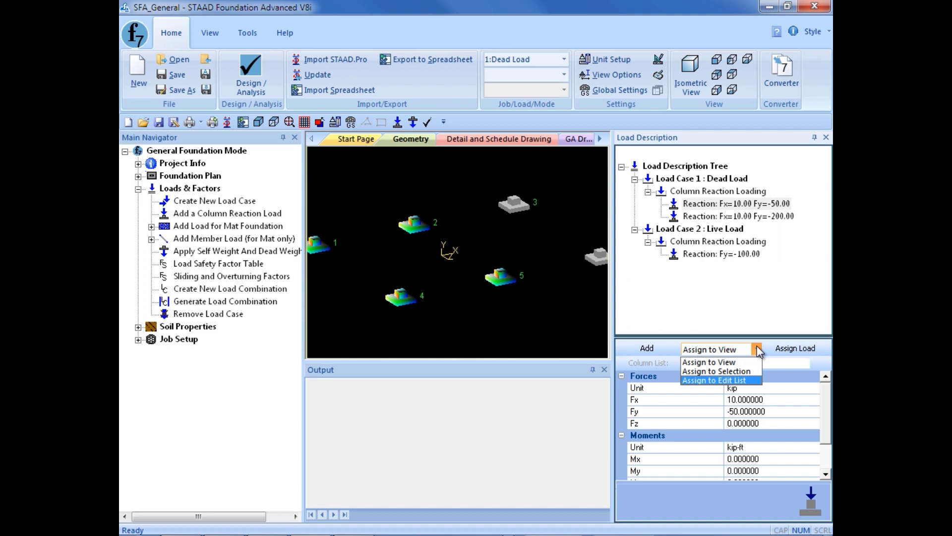
{"action": "left_click", "coordinate": [730, 370]}
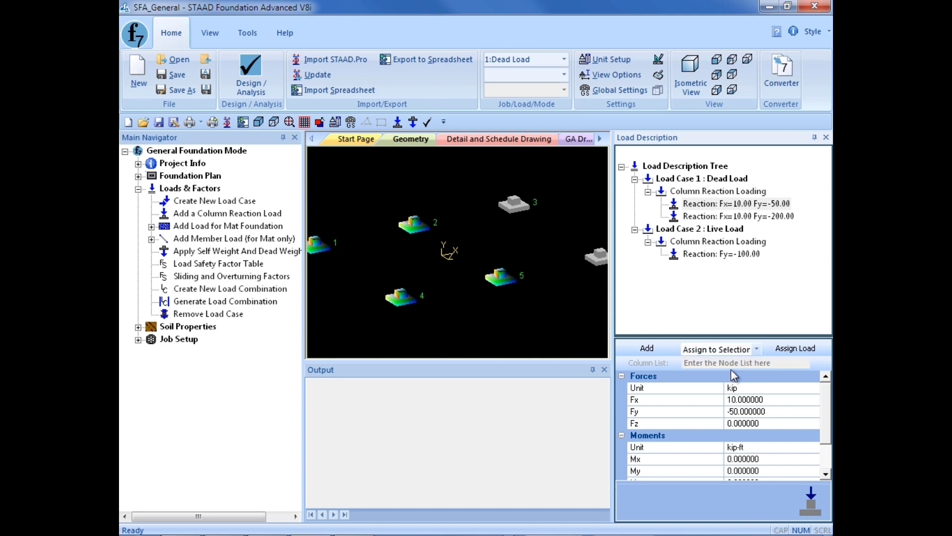
{"action": "left_click", "coordinate": [784, 349]}
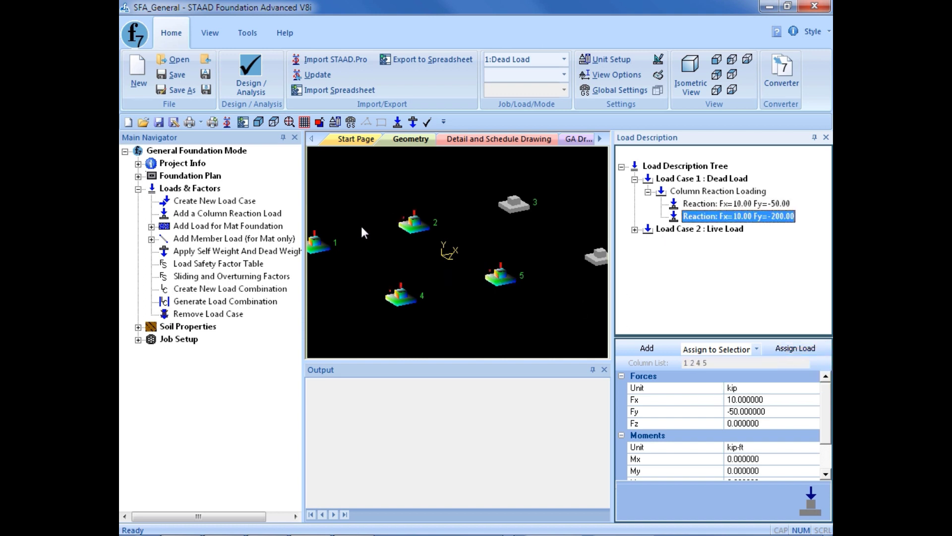
- Assign the Dead Load reaction of Fx 10 kip and Fy -200 kip to the selected columns 3 and 6
{"action": "left_click", "coordinate": [698, 220]}
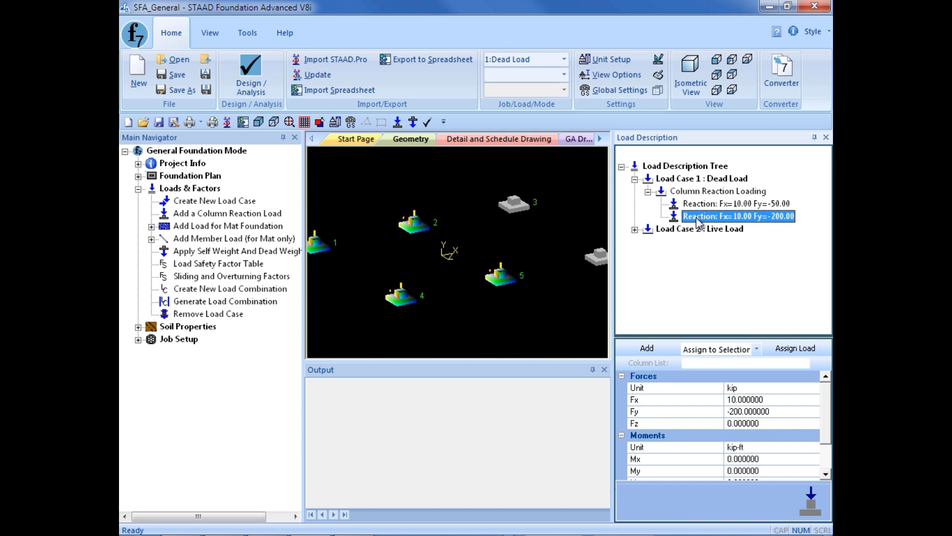
{"action": "left_click", "coordinate": [514, 205]}
{"action": "left_click", "coordinate": [596, 256], "text": "ctrl"}
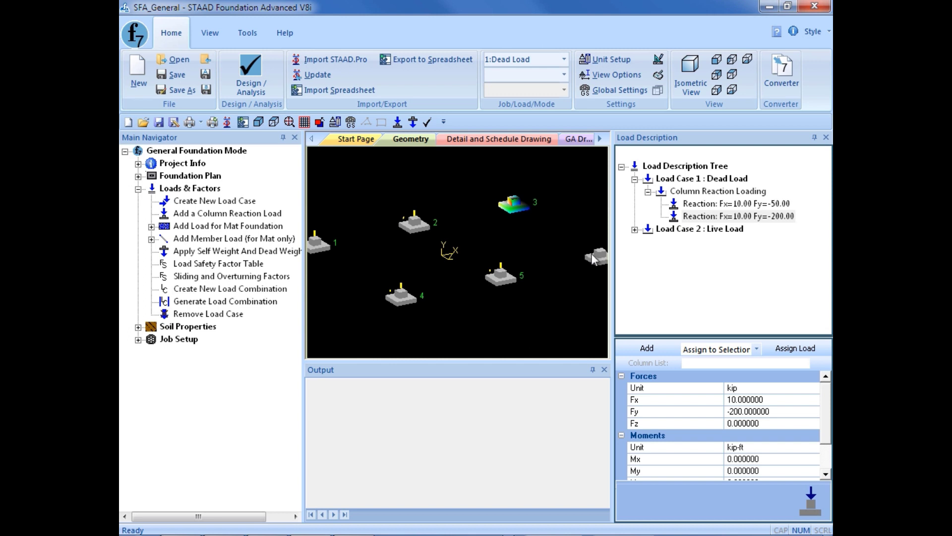
{"action": "left_click", "coordinate": [784, 350]}
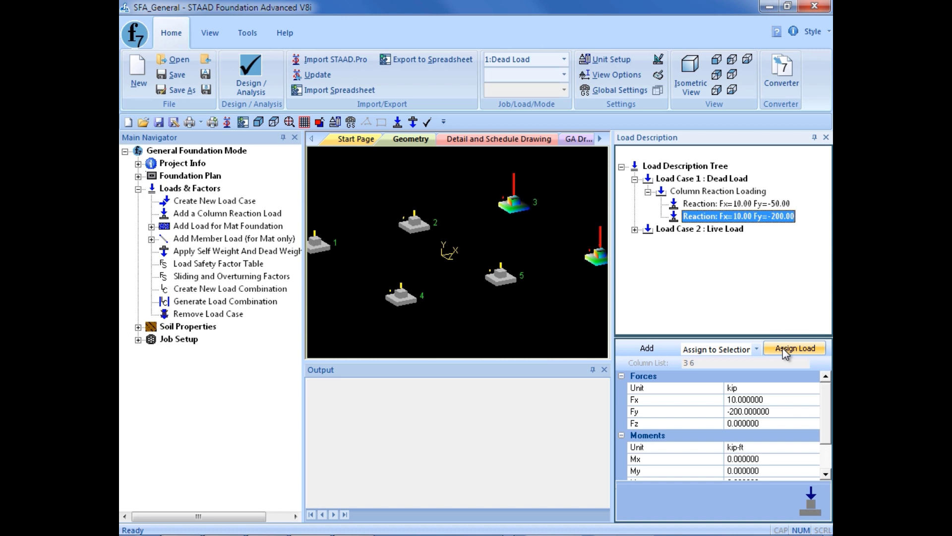
- Assign the Live Load reaction of Fy -100 kip to all columns using the Assign to View option
{"action": "left_click", "coordinate": [634, 230]}
{"action": "left_click", "coordinate": [648, 243]}
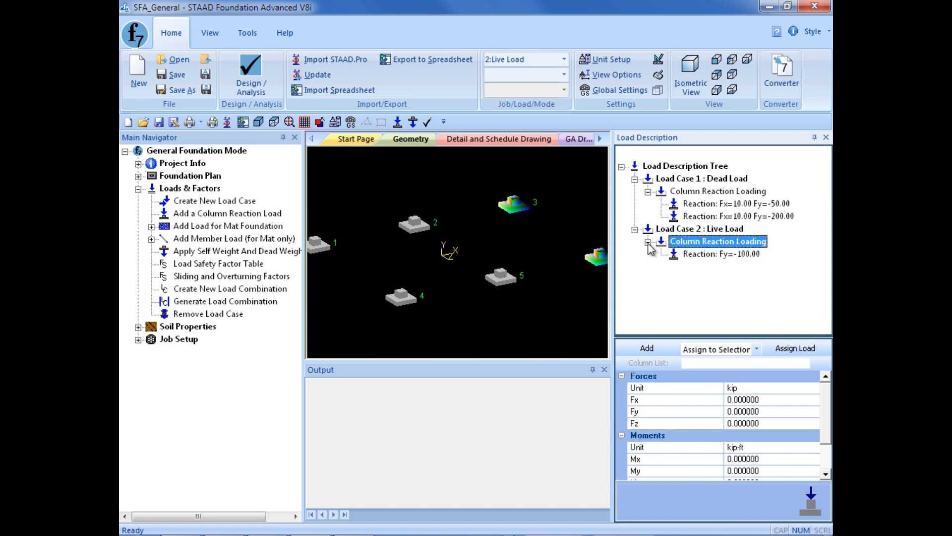
{"action": "left_click", "coordinate": [696, 255]}
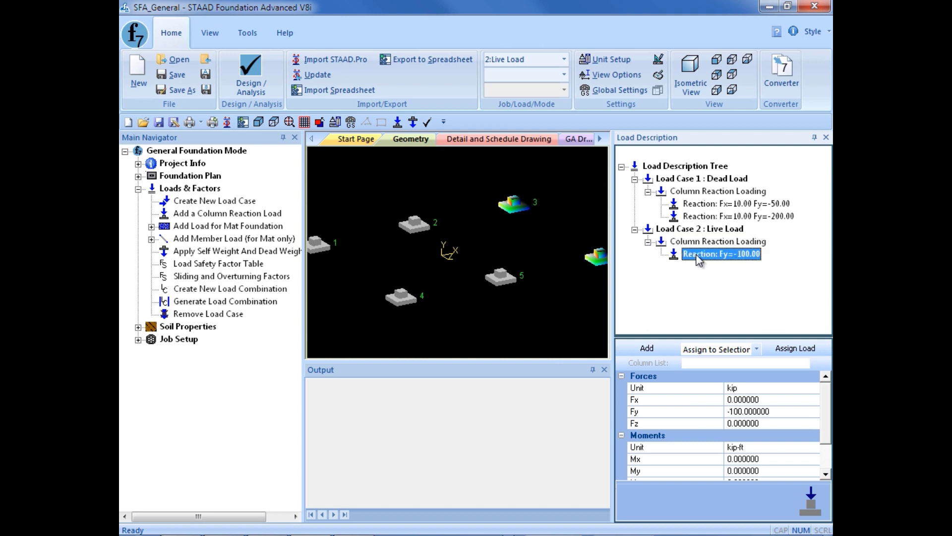
{"action": "left_click", "coordinate": [514, 252]}
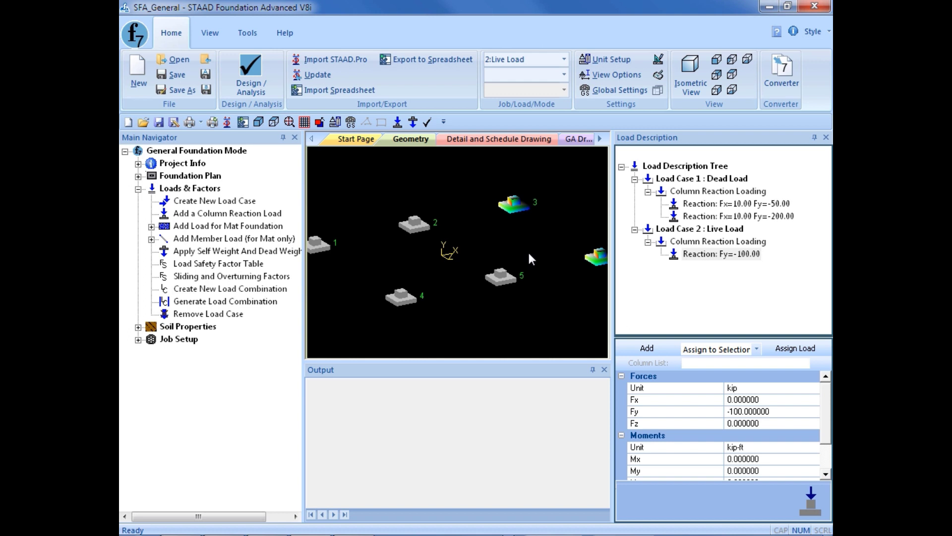
{"action": "left_click", "coordinate": [698, 255]}
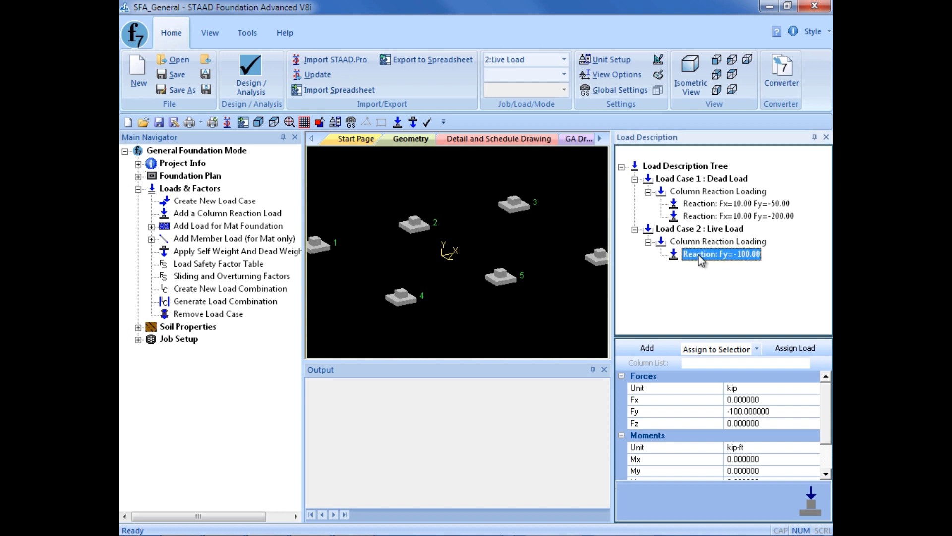
{"action": "left_click", "coordinate": [727, 350]}
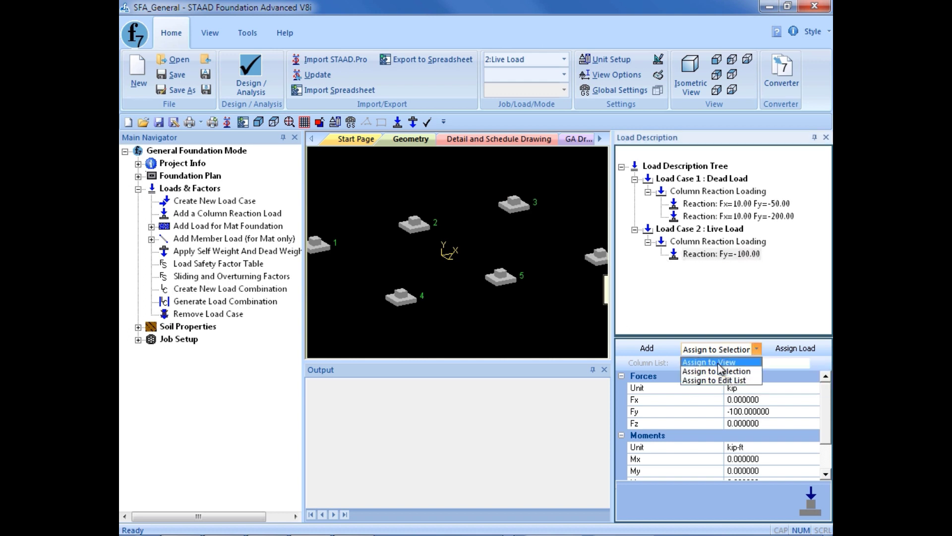
{"action": "left_click", "coordinate": [718, 362]}
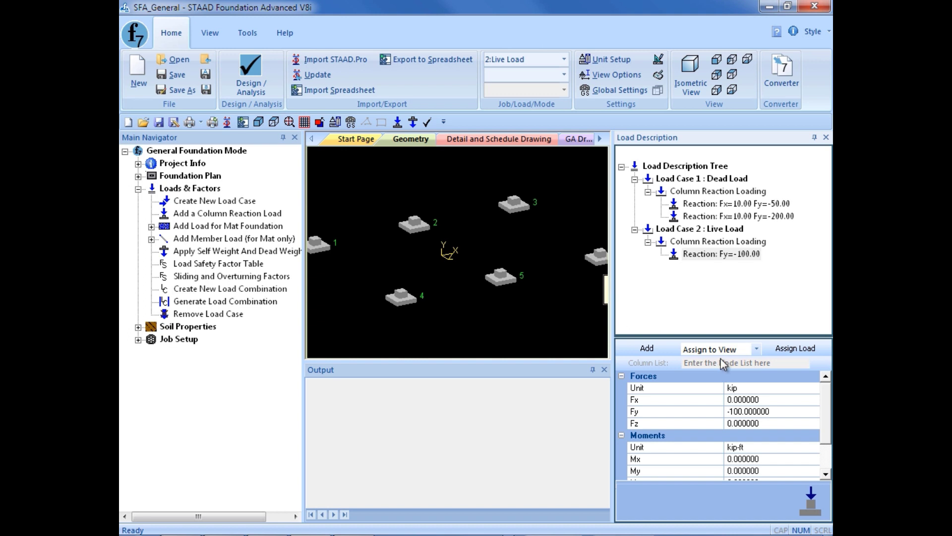
{"action": "left_click", "coordinate": [798, 349]}
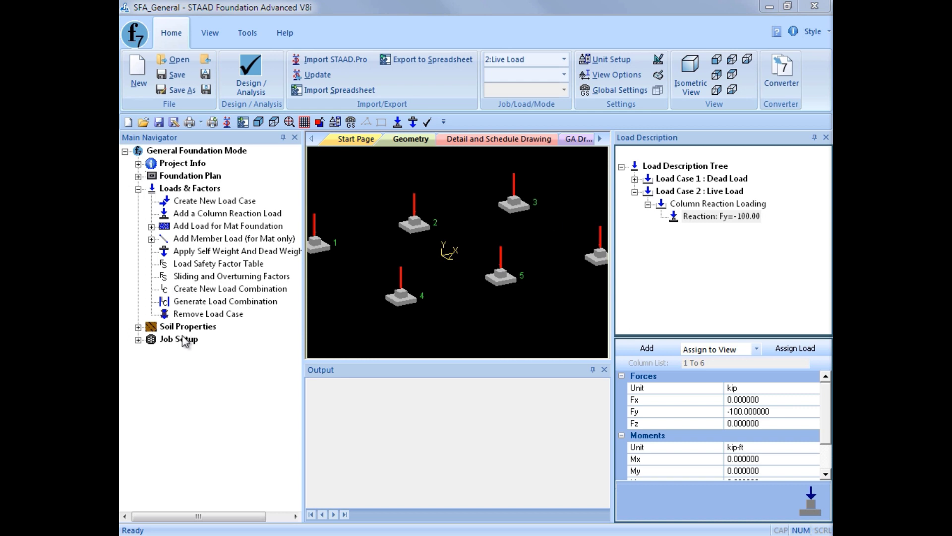
- Open the load combination generator and set the load combination table to ASCE 7-10
{"action": "left_click", "coordinate": [183, 303]}
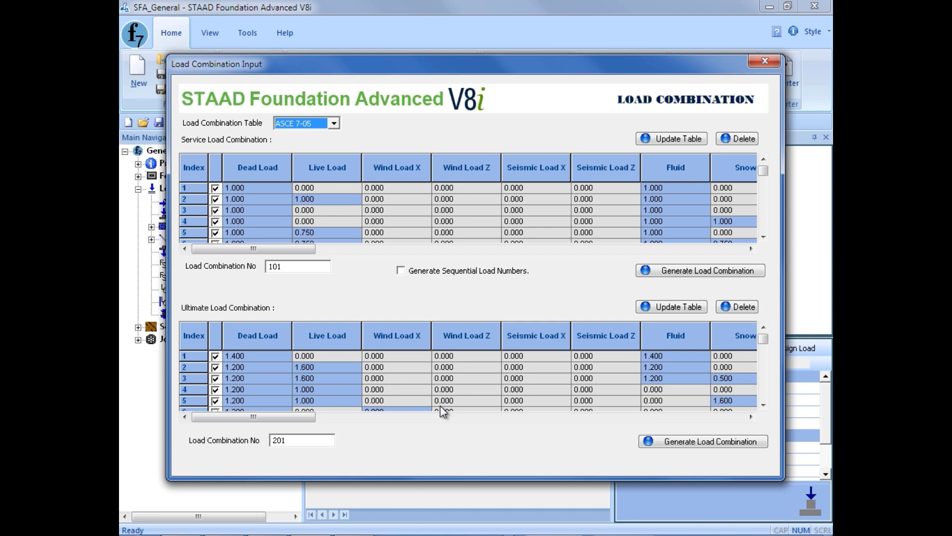
{"action": "left_click", "coordinate": [304, 121]}
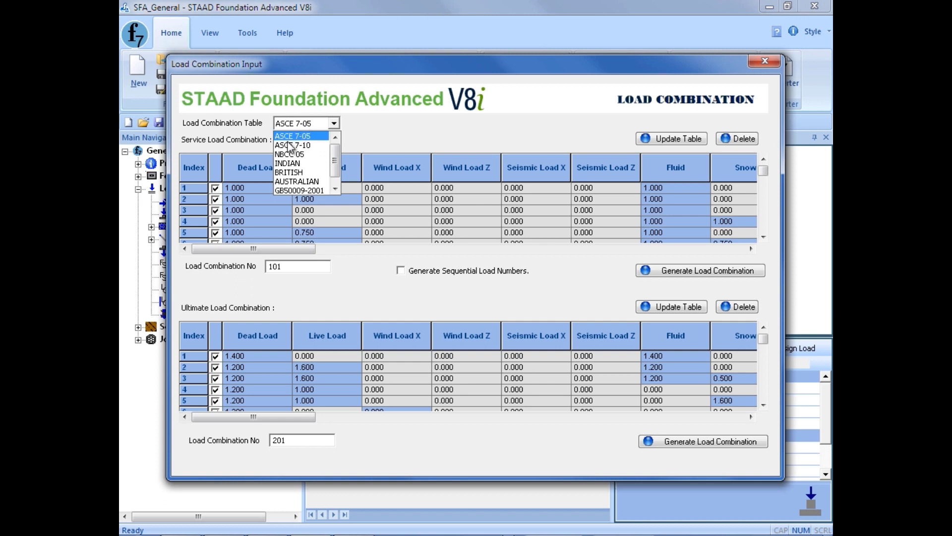
{"action": "left_click", "coordinate": [282, 145]}
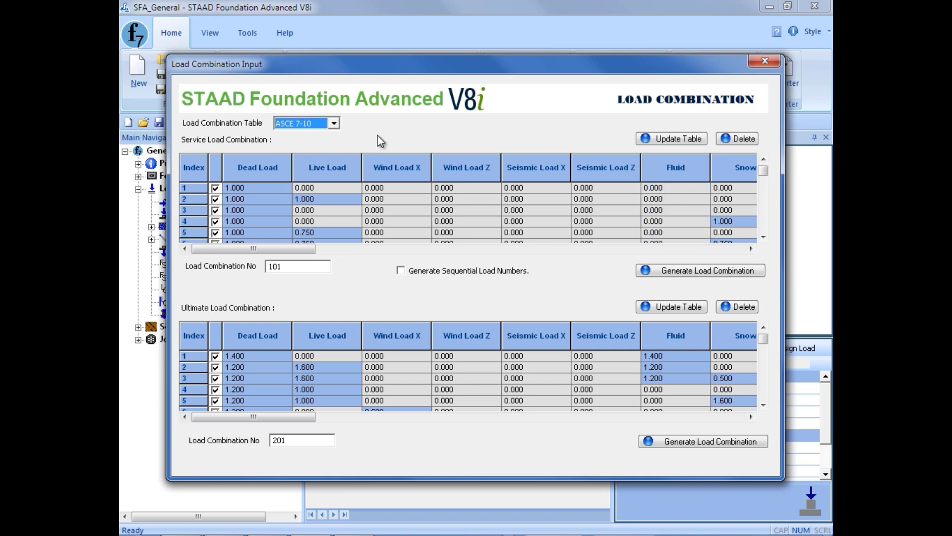